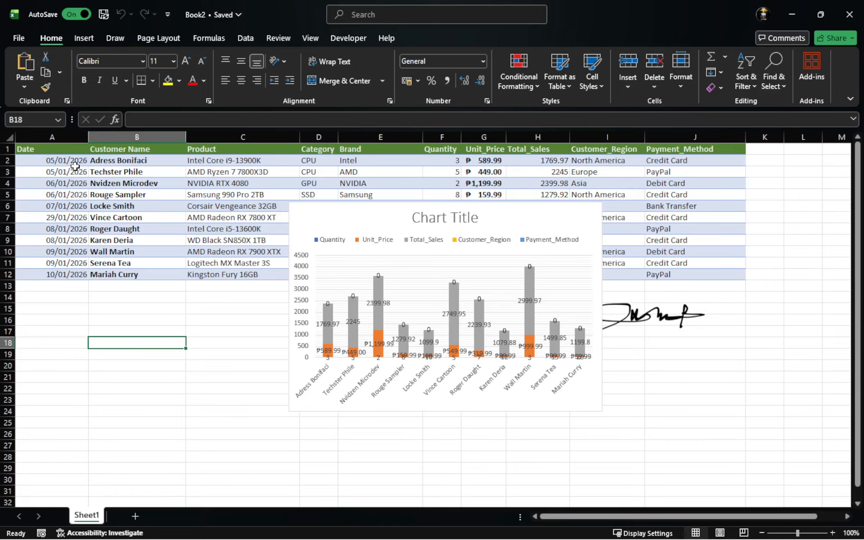
click(330, 224)
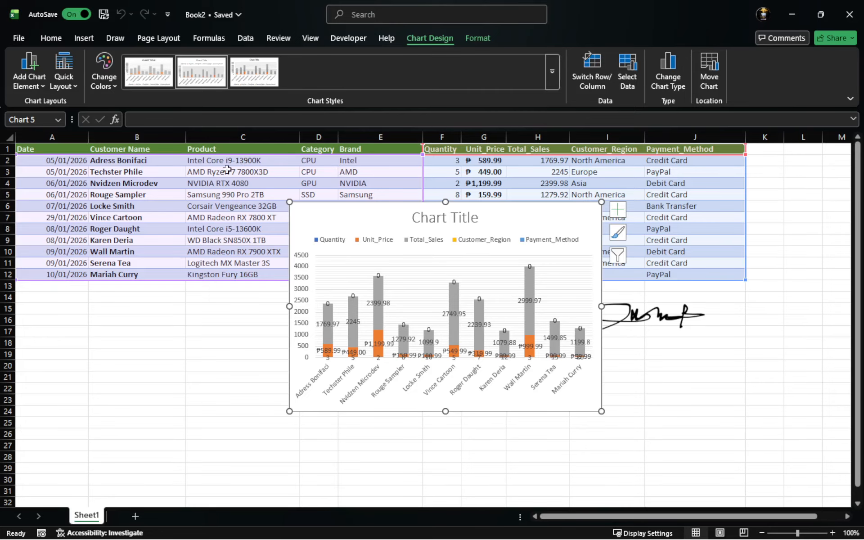
click(190, 330)
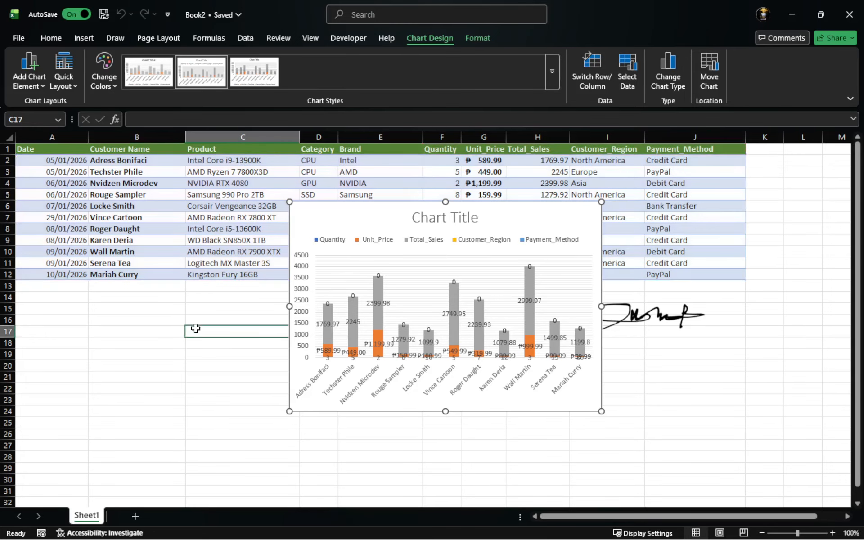
click(91, 295)
click(49, 285)
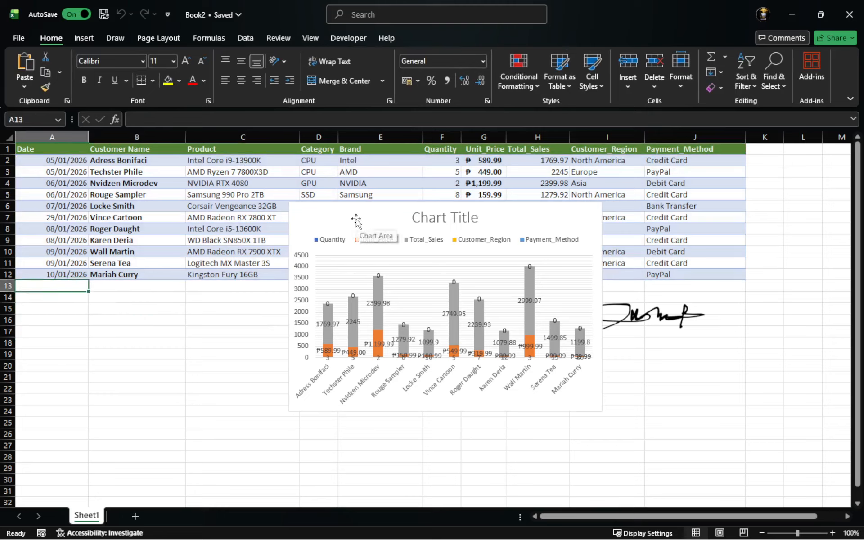
Enlarge the chart by extending its upper-left corner to about cell C3
click(382, 216)
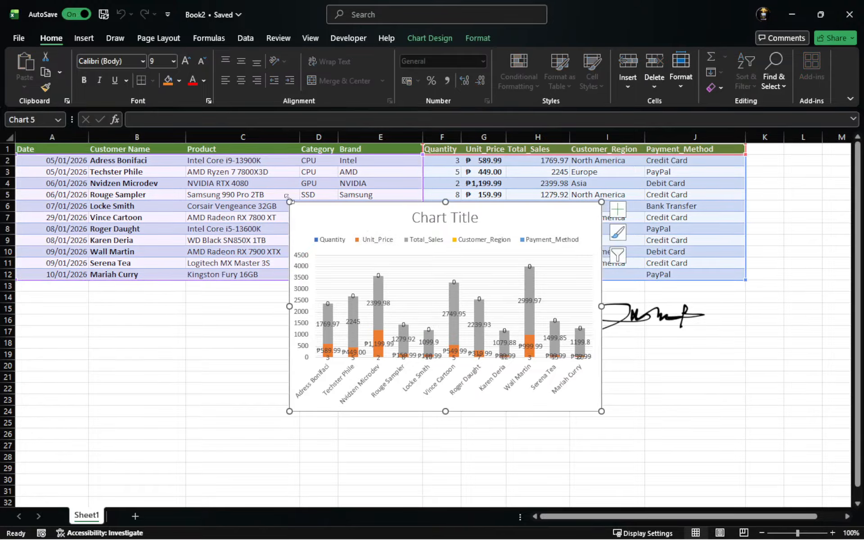
drag(287, 196, 245, 173)
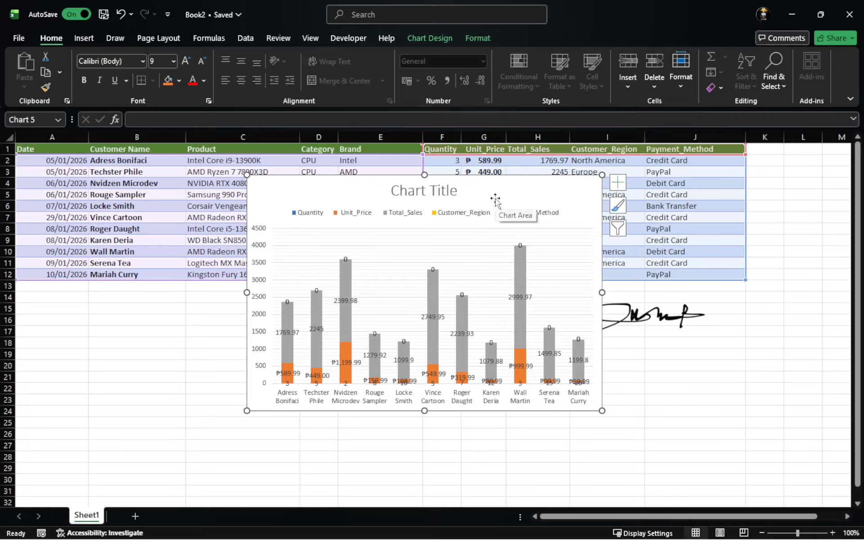
Open the formatting options of the chart's vertical value axis and go through its bounds and units fields
double_click(263, 233)
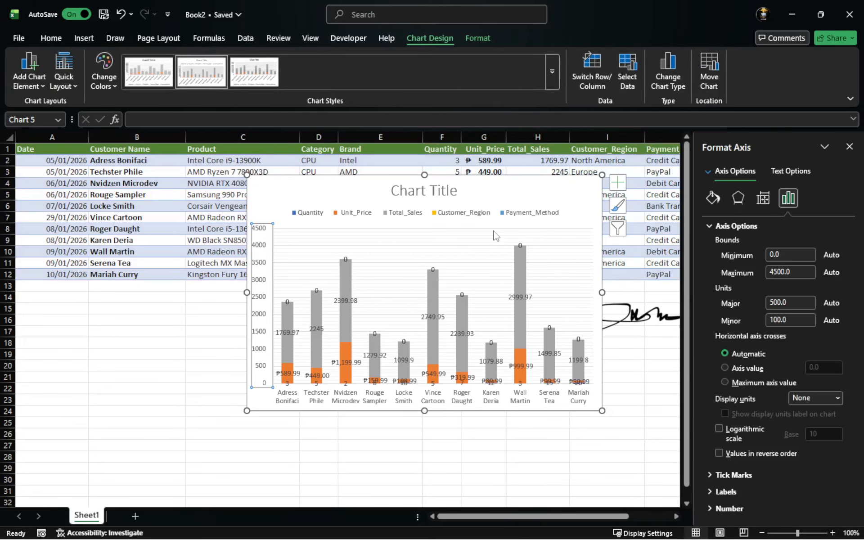
click(856, 153)
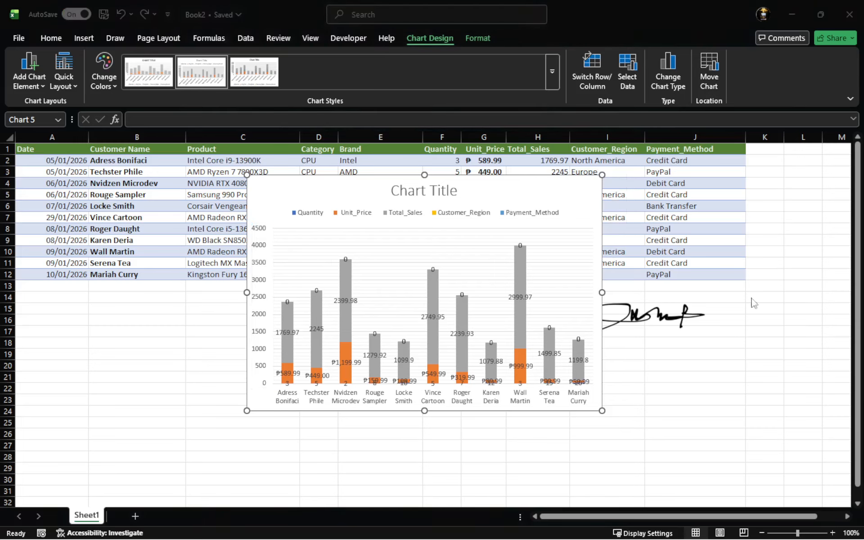
click(263, 245)
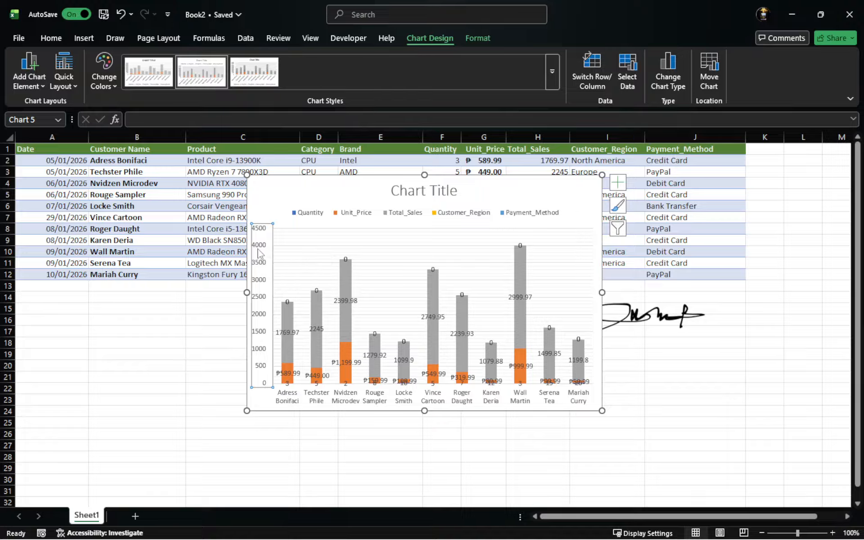
right_click(260, 253)
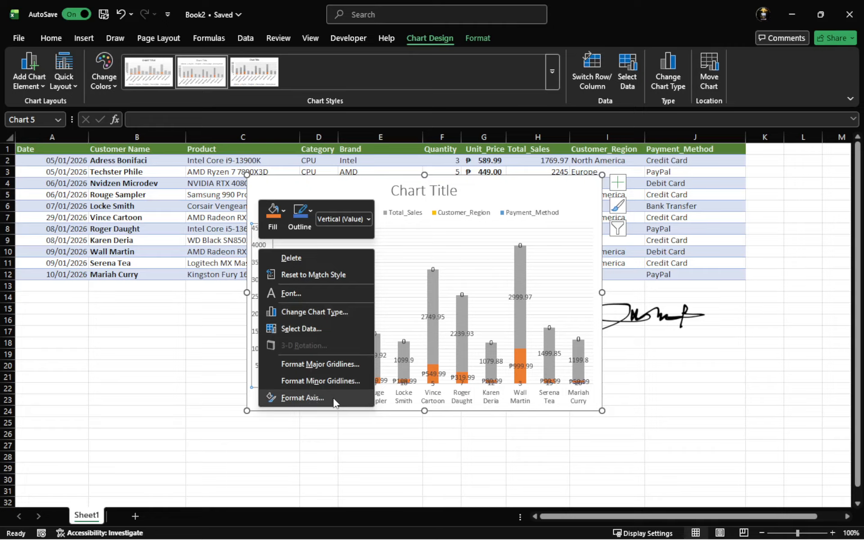
click(303, 398)
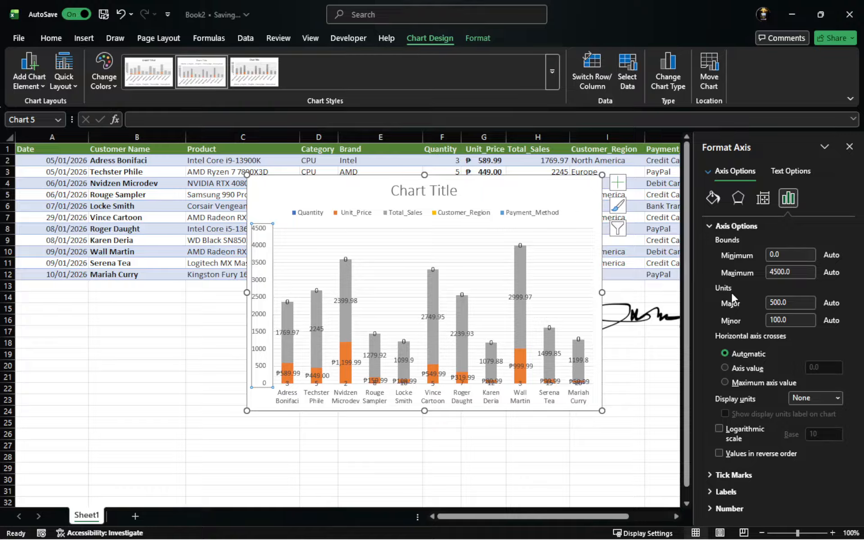
click(709, 226)
click(716, 227)
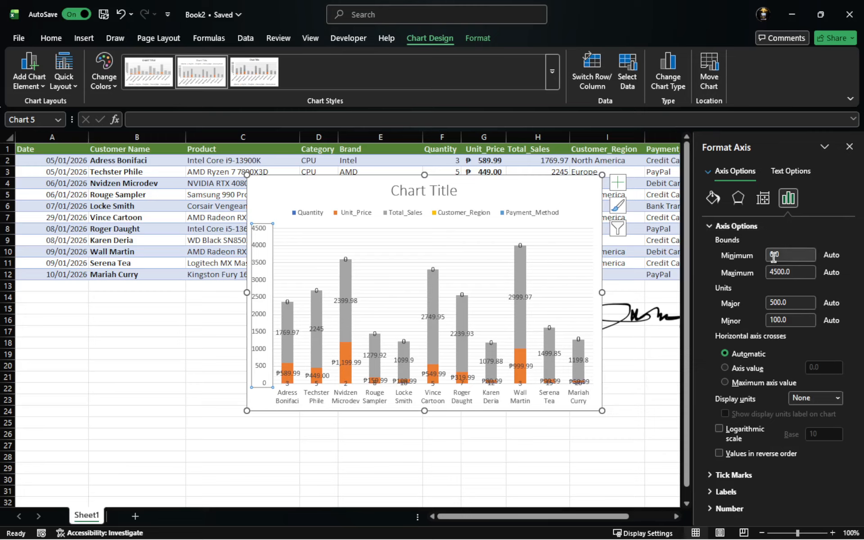
click(793, 254)
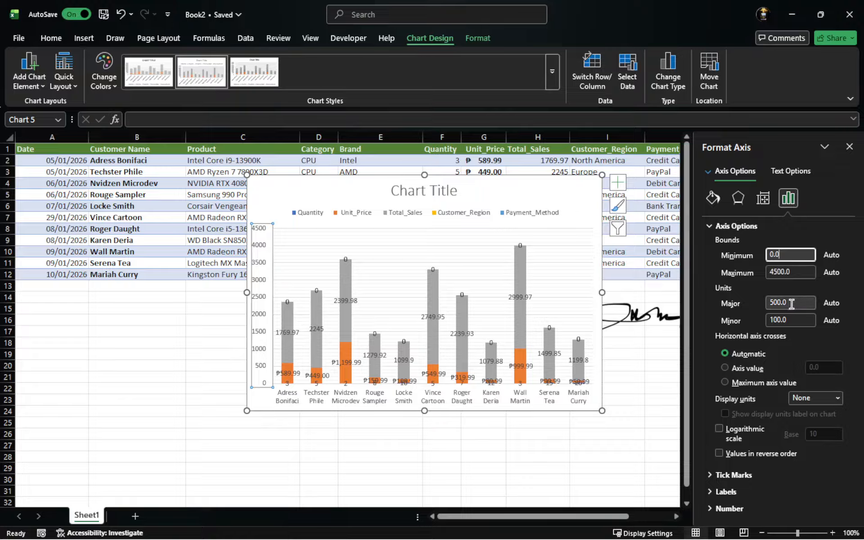
click(800, 269)
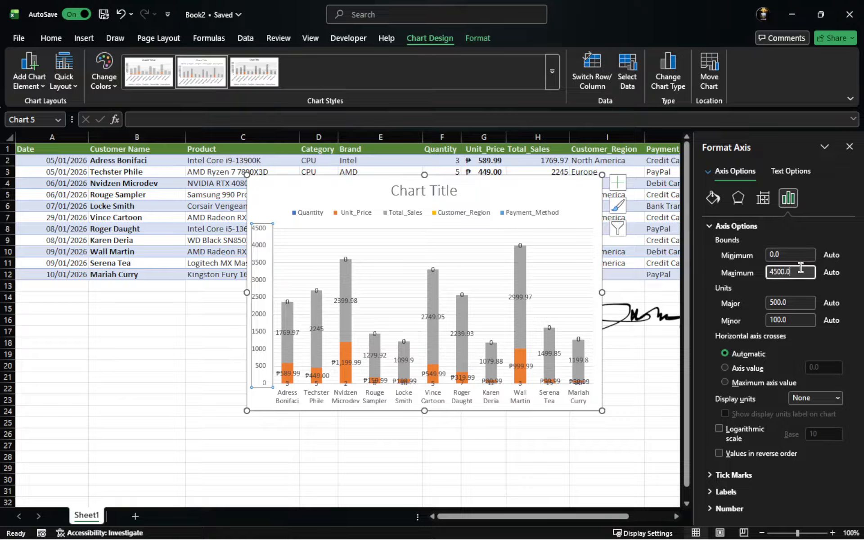
click(801, 306)
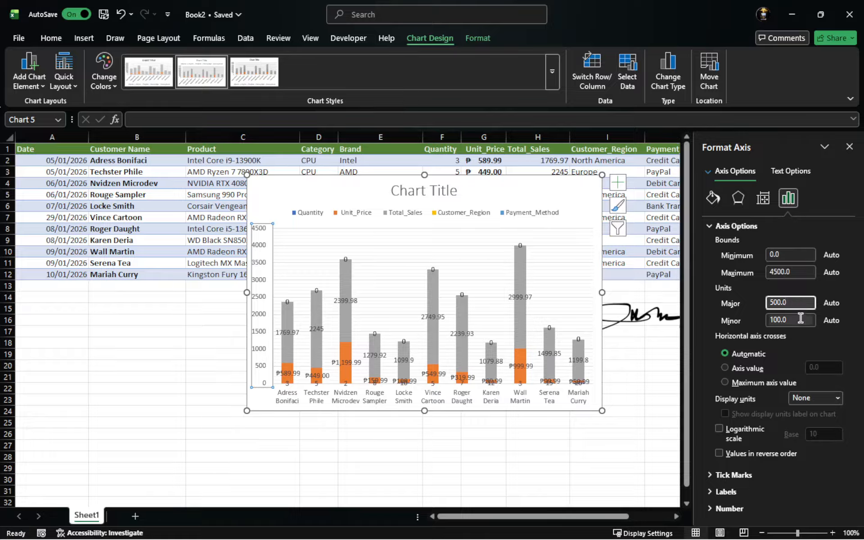
click(800, 320)
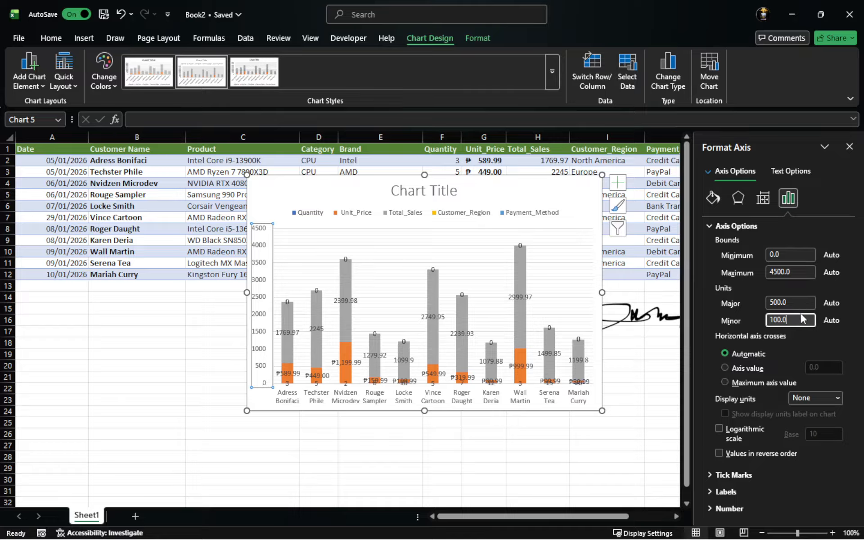
Try maximum bounds of 50, 100 and 250 on the chart's vertical axis
click(789, 252)
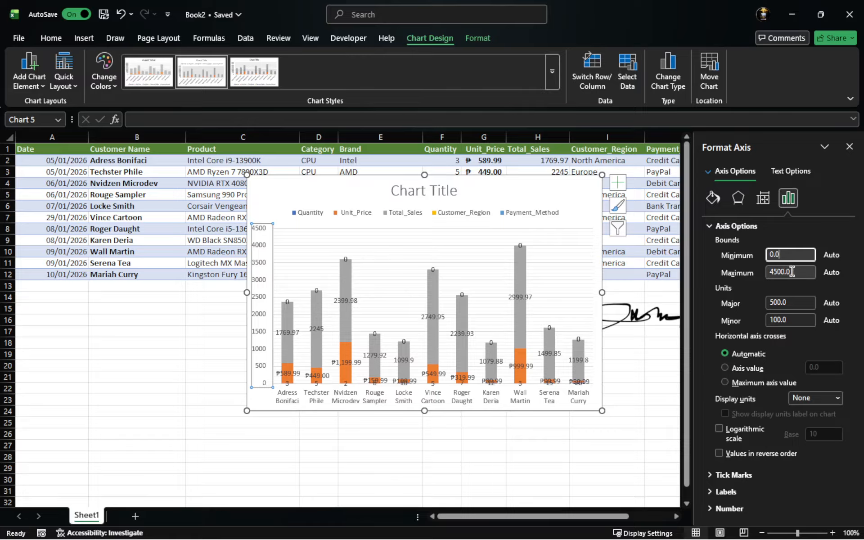
click(795, 271)
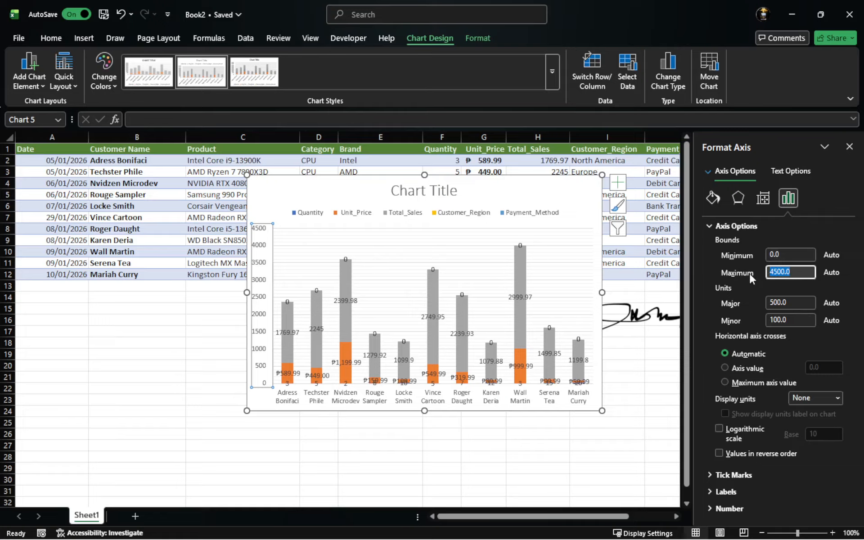
text(50)
key(Return)
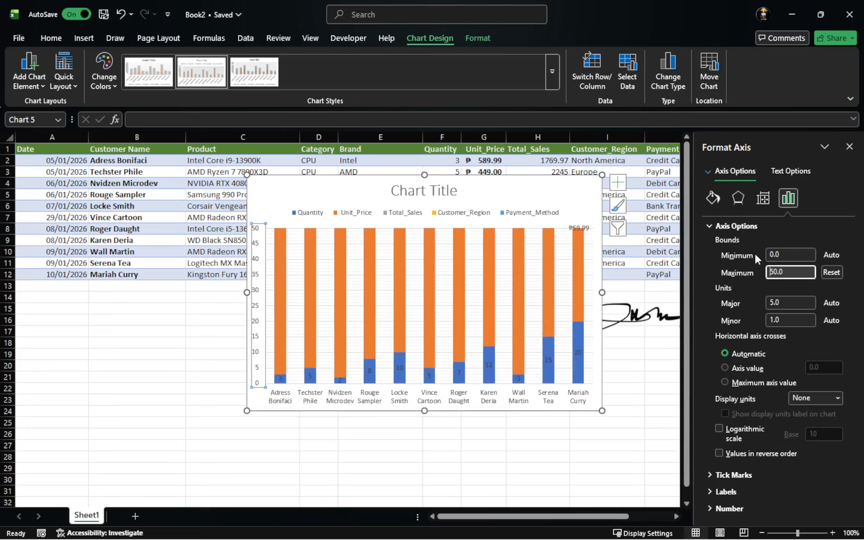
drag(805, 271, 754, 272)
text(100)
key(Return)
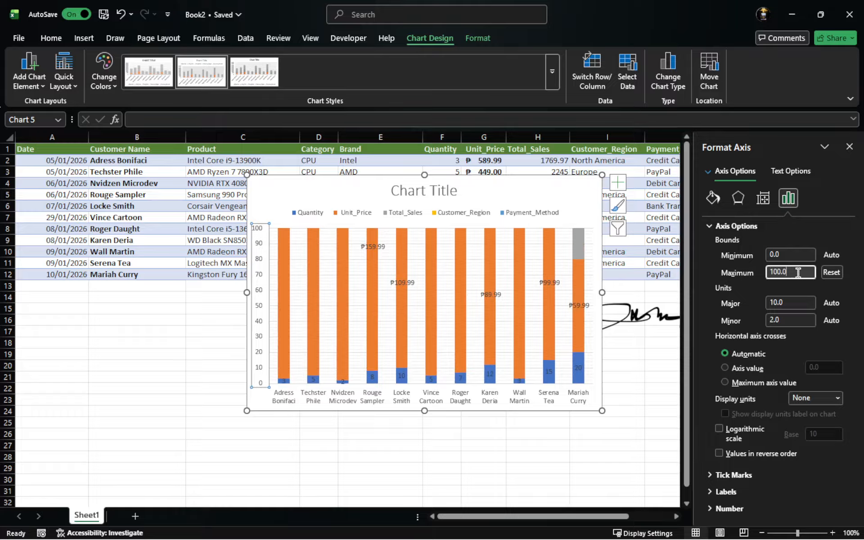
drag(798, 273, 760, 272)
text(250)
key(Return)
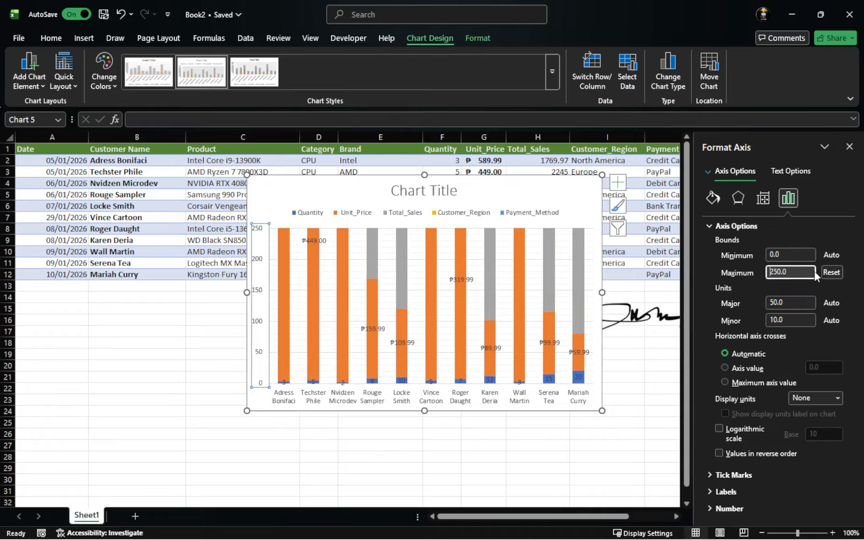
Set the vertical axis's maximum bound to 1000
drag(802, 271, 715, 274)
text(1000)
key(Return)
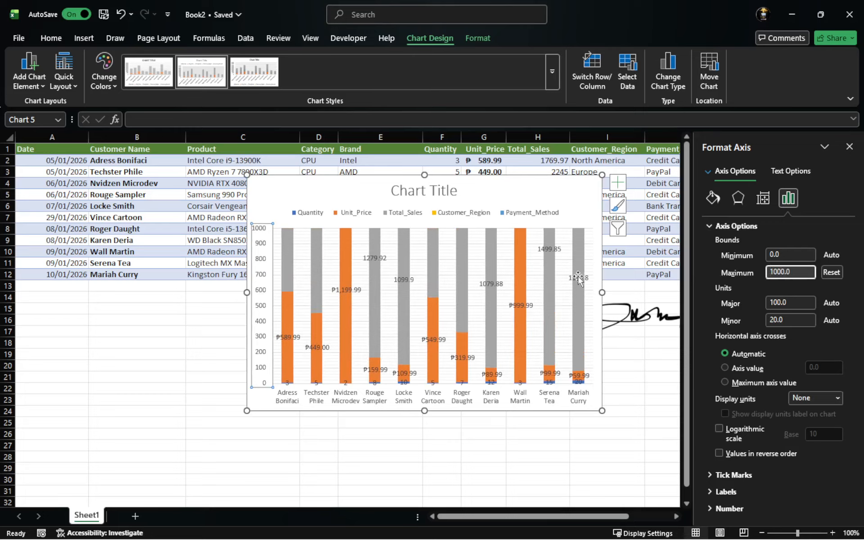
click(794, 301)
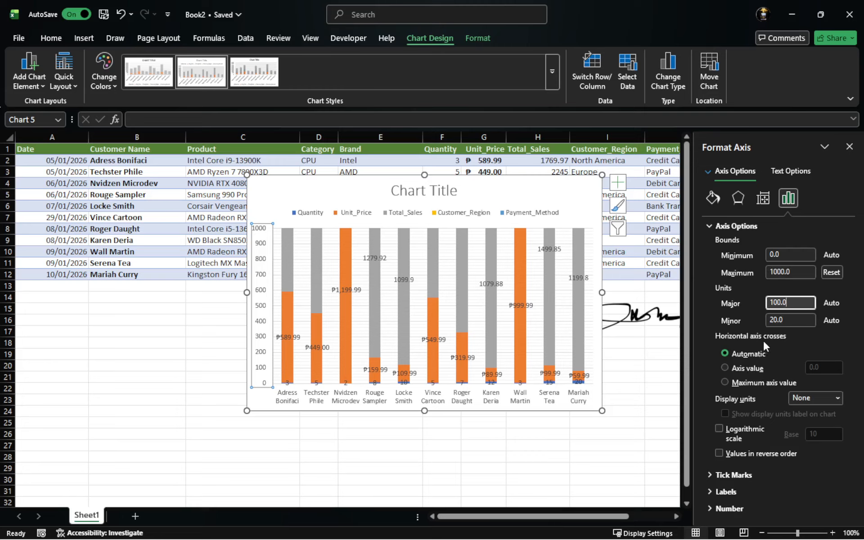
Make the horizontal axis cross at axis value 1.5, then close the axis formatting options and deselect the chart
click(740, 369)
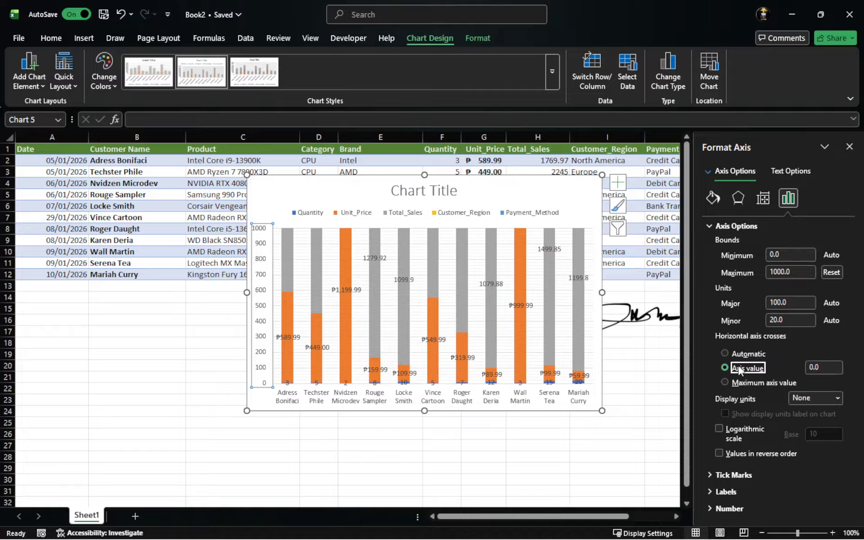
click(824, 367)
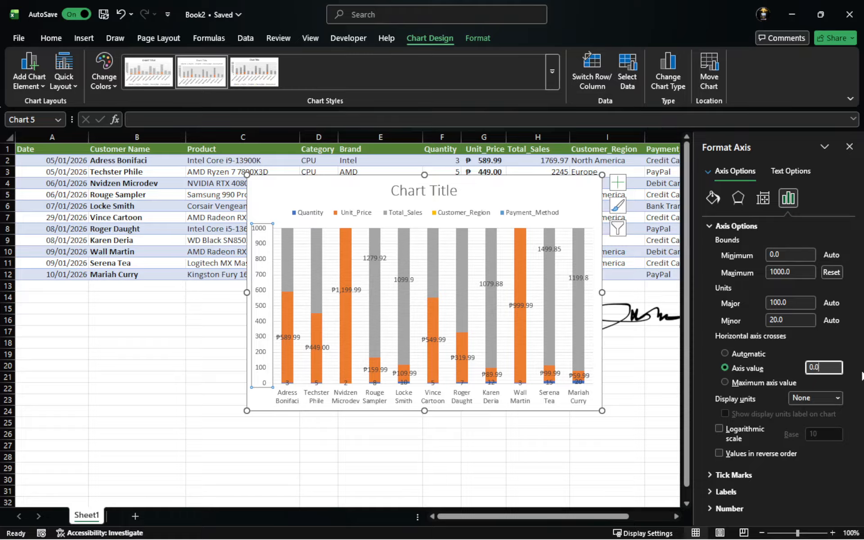
key(BackSpace)
key(BackSpace)
key(BackSpace)
text(1)
text(54)
key(BackSpace)
key(Return)
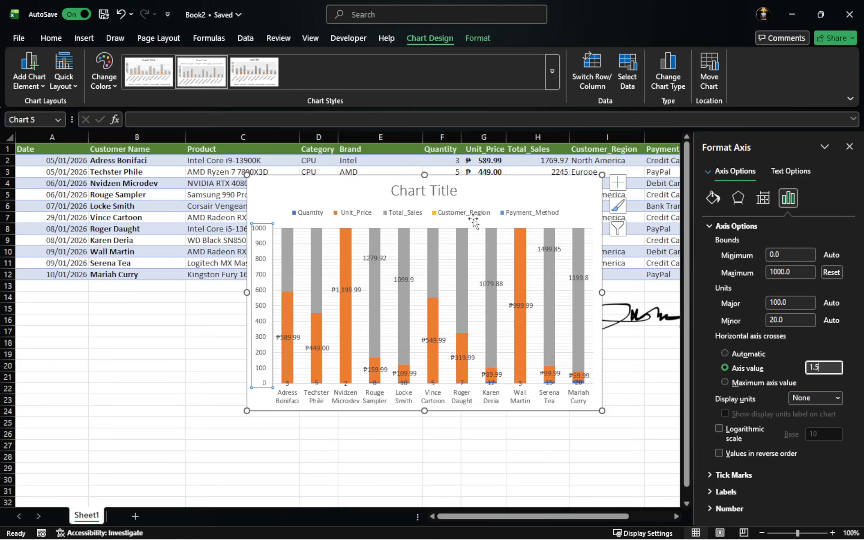
click(850, 146)
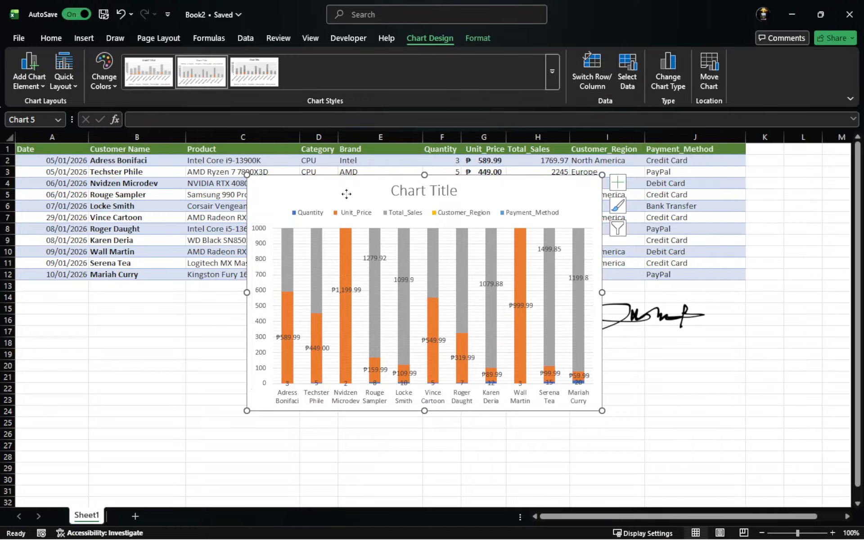
click(346, 194)
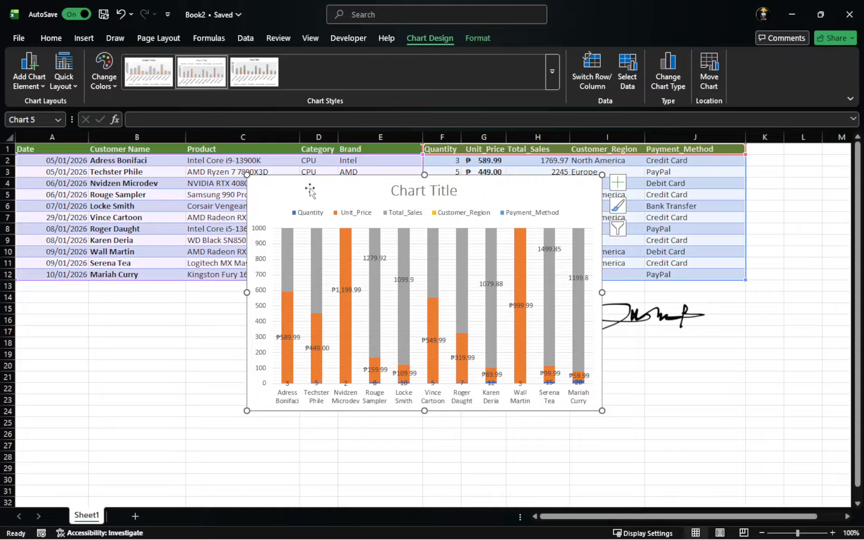
click(168, 331)
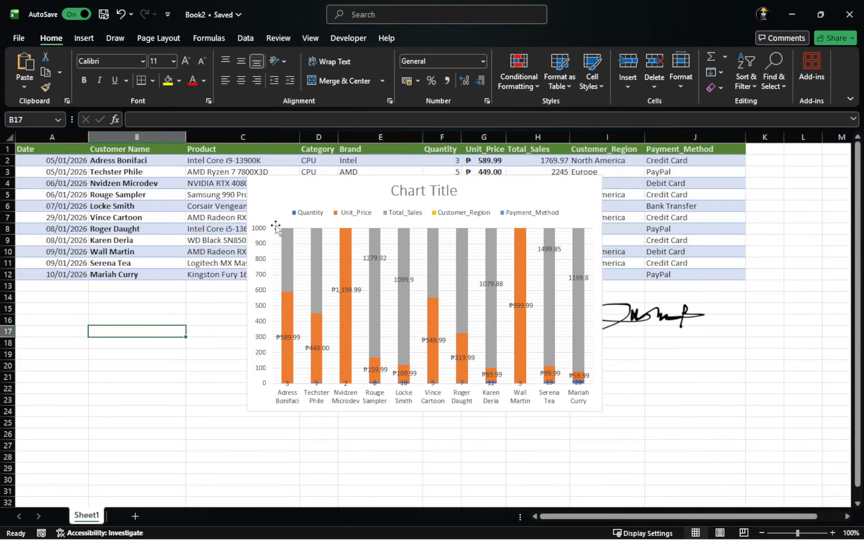
Add a primary vertical axis title to the chart
click(301, 195)
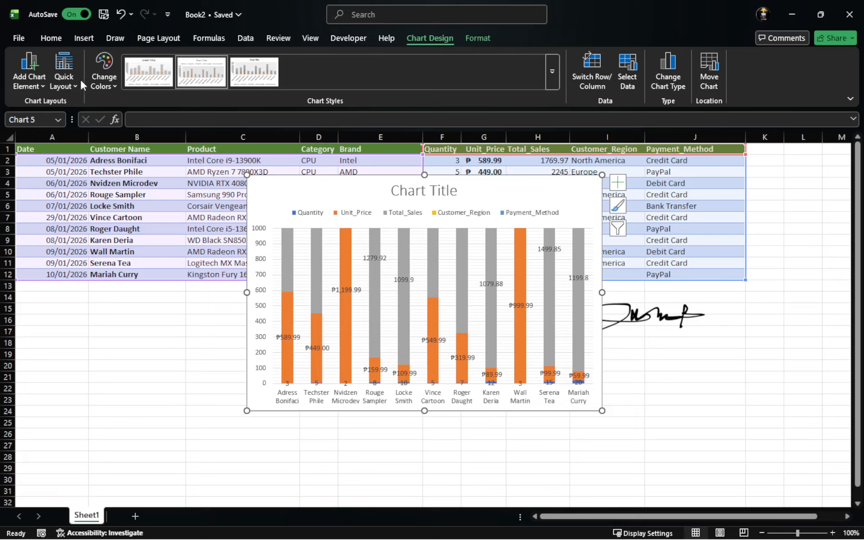
click(42, 87)
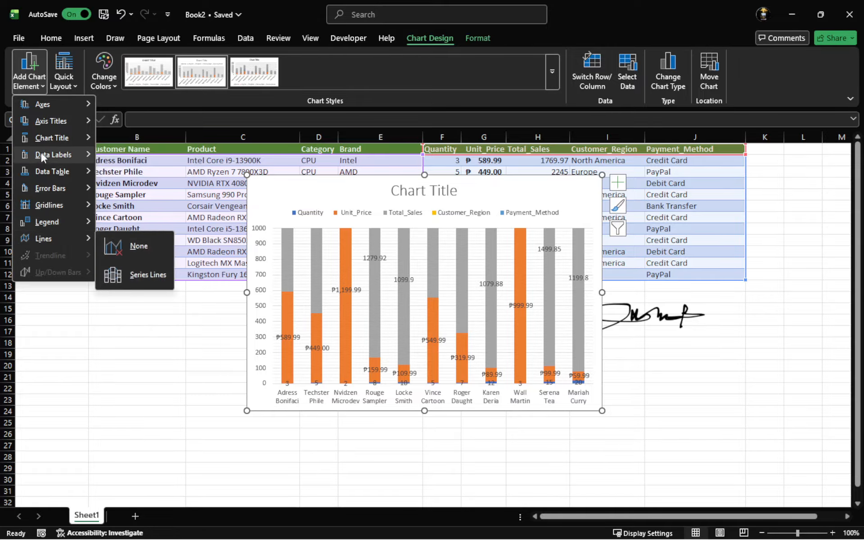
mouse_move(40, 139)
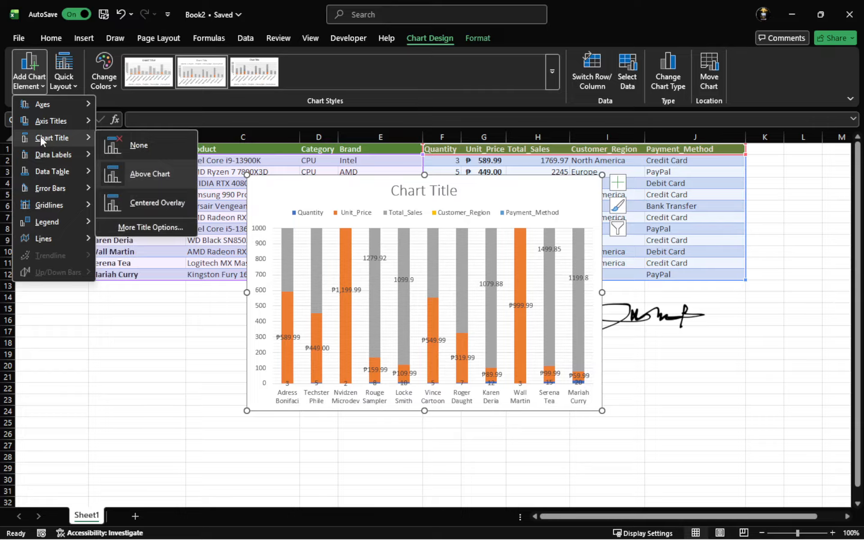
mouse_move(50, 120)
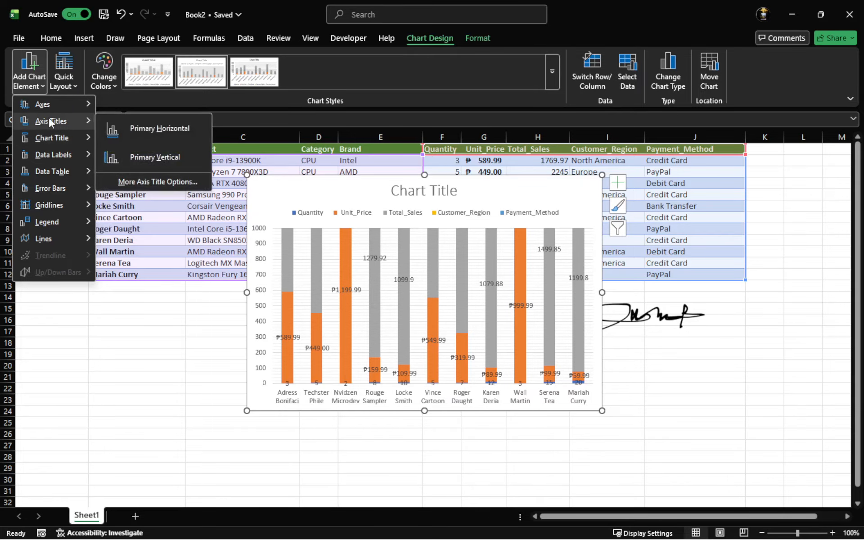
click(168, 157)
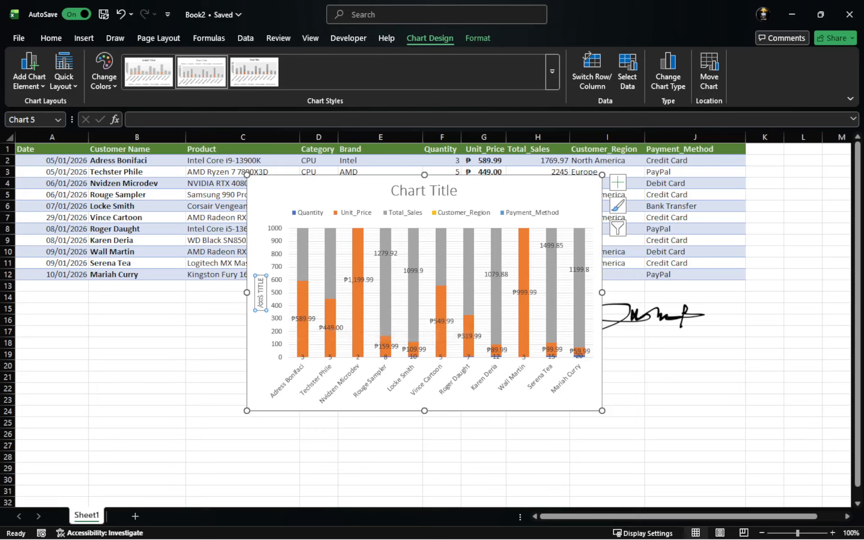
Replace the vertical axis title's placeholder text with "SALES IN PESOS"
double_click(261, 302)
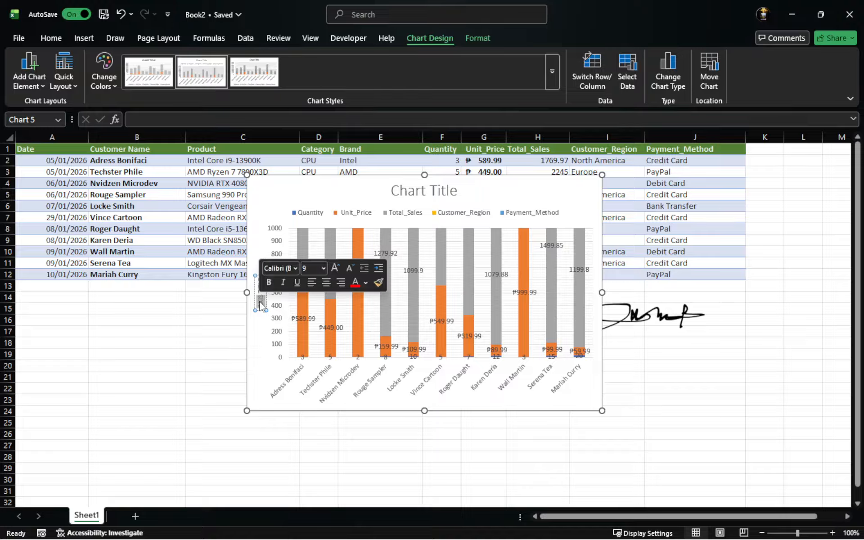
triple_click(260, 302)
double_click(260, 302)
triple_click(259, 303)
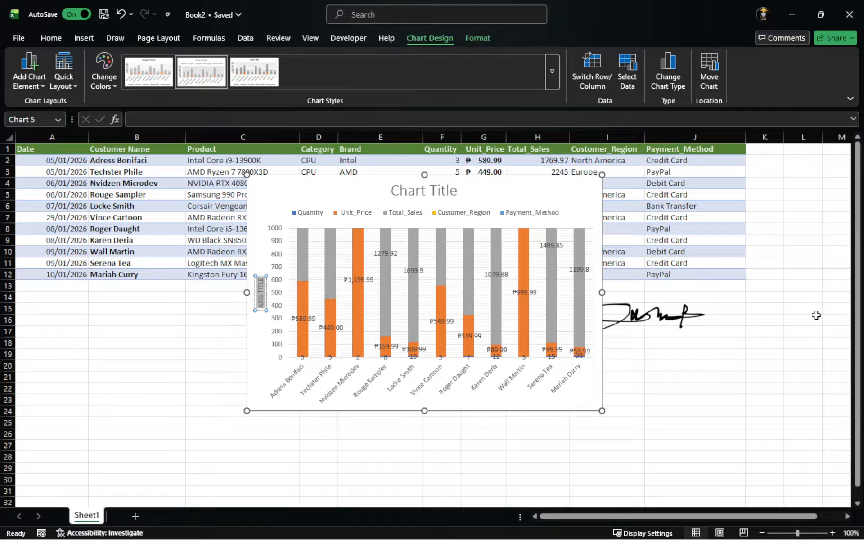
text(SALES)
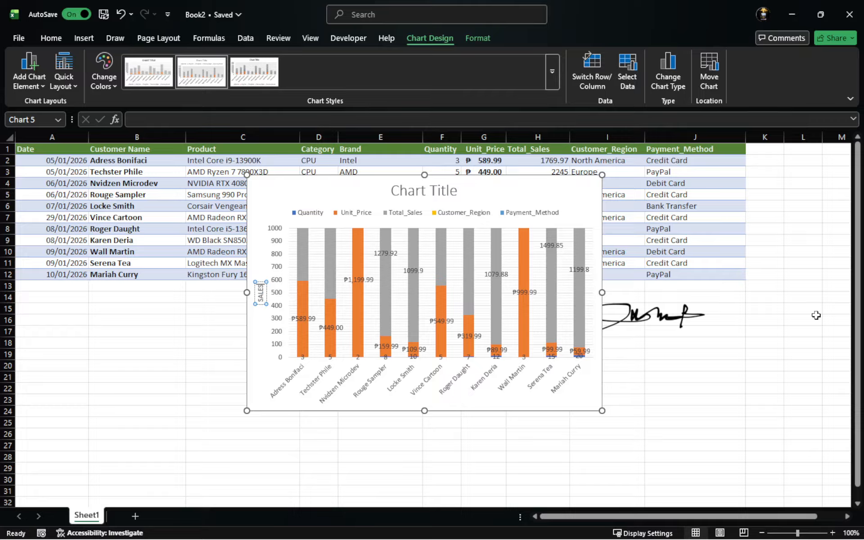
text( IN PESO)
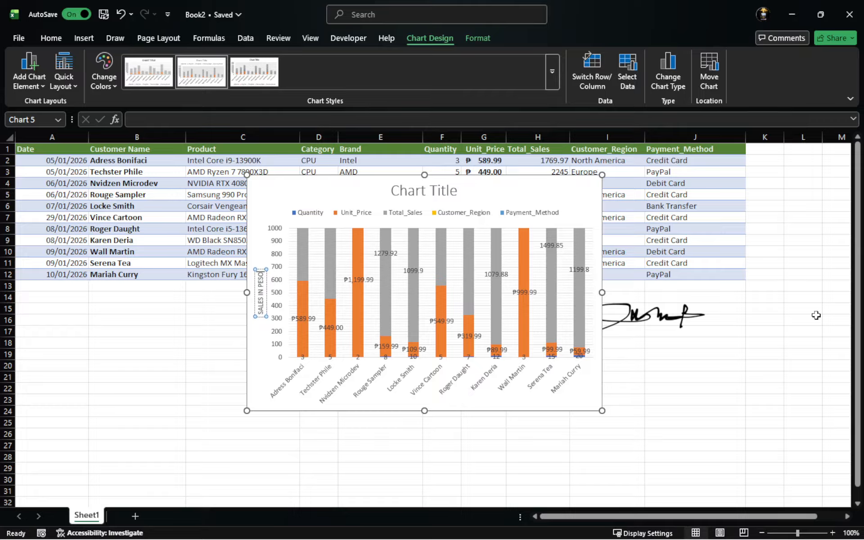
text(S)
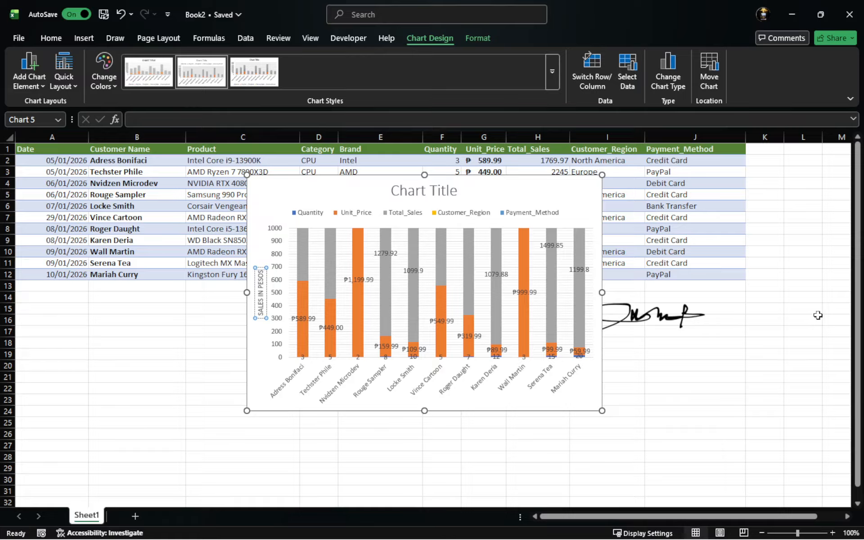
click(436, 257)
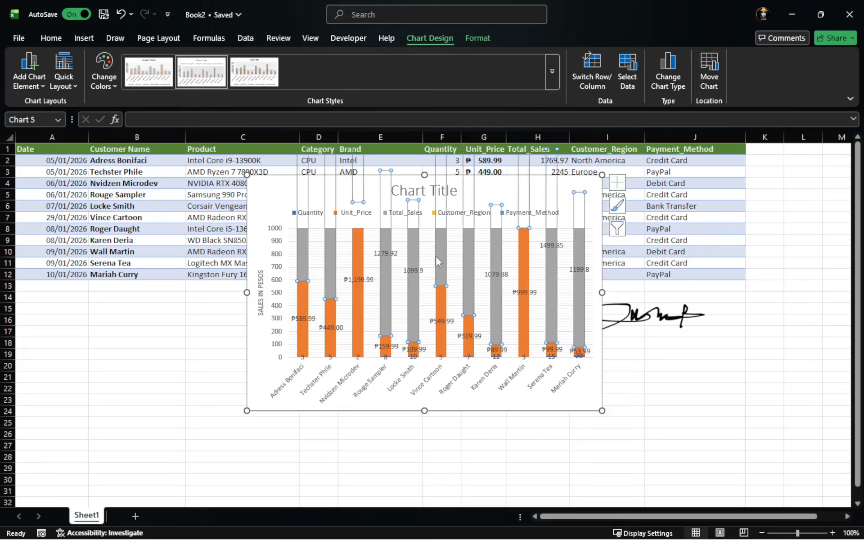
Select the chart's vertical axis title
click(342, 283)
click(276, 351)
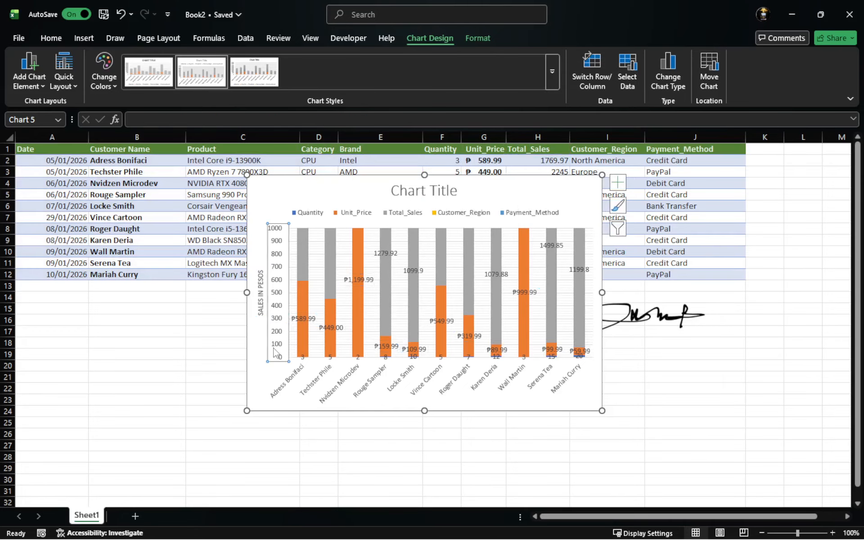
click(260, 301)
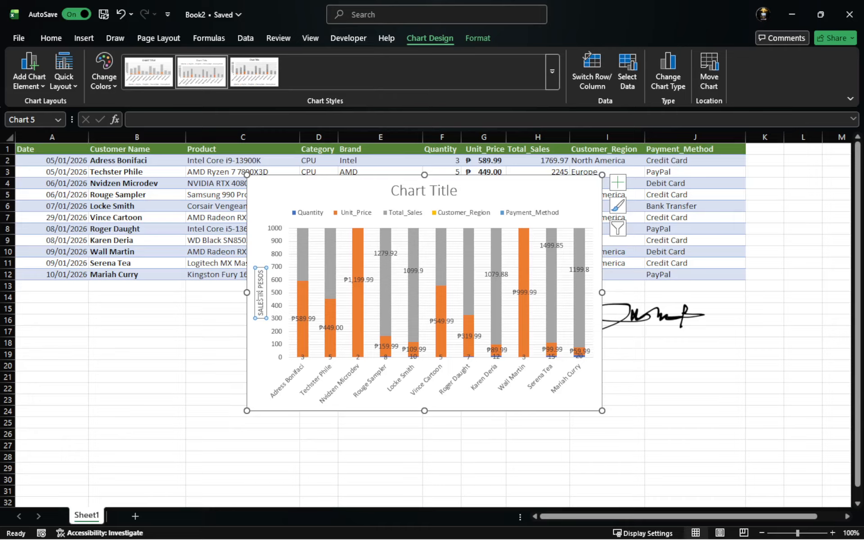